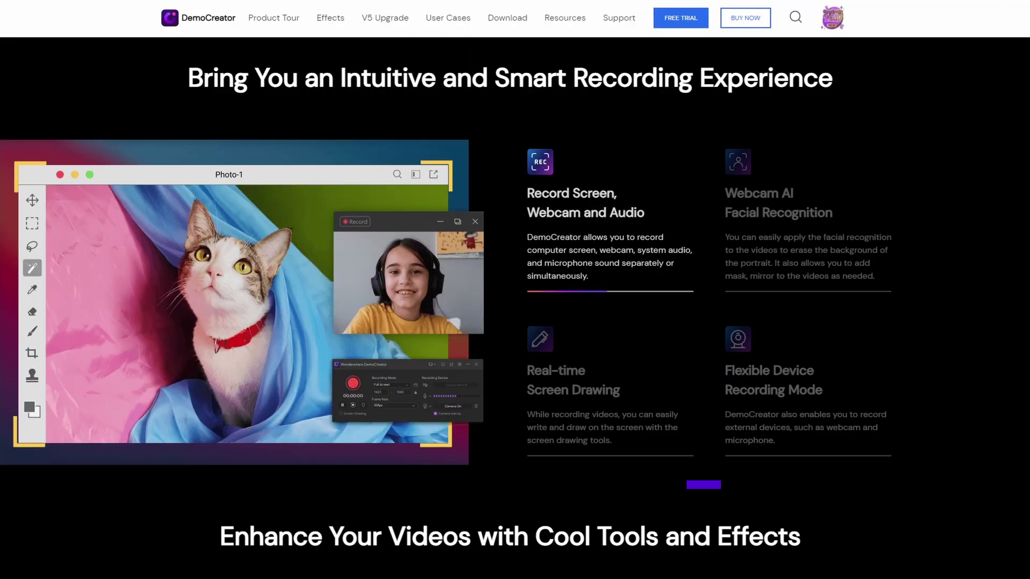
Step: Scroll the DemoCreator website down to the editing tools section
{"action": "scroll", "coordinate": [515, 306], "scroll_direction": "down", "scroll_amount": 8}
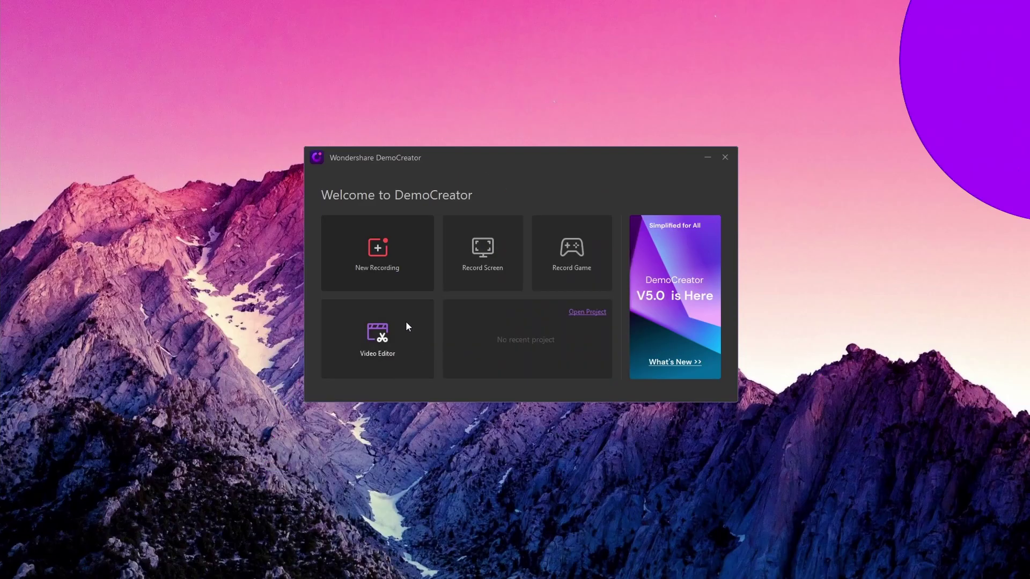
Step: Start a new 1920×1080, 60 fps recording and toggle the camera overlay off and back on
{"action": "left_click", "coordinate": [397, 269]}
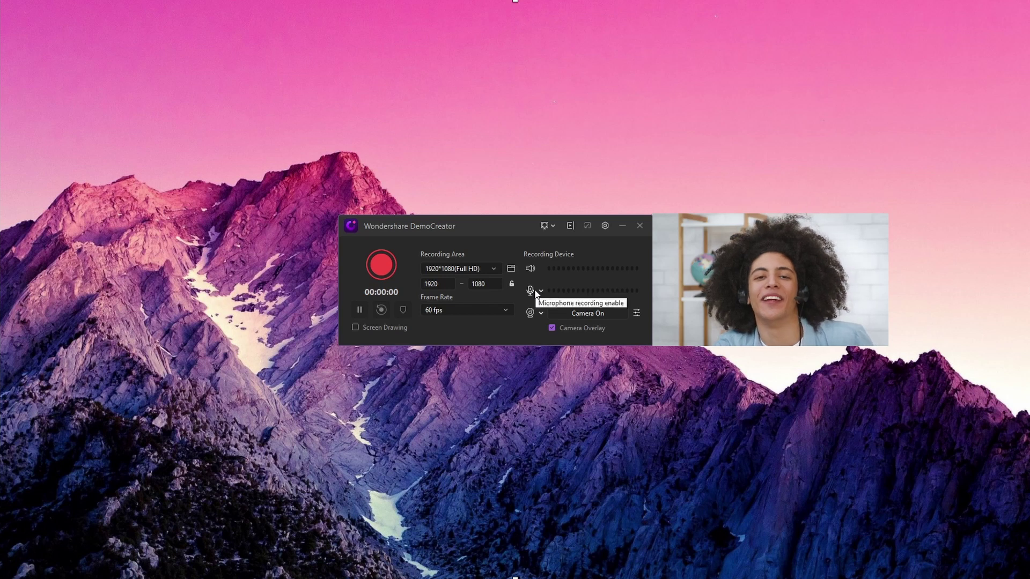
{"action": "left_click", "coordinate": [549, 329]}
{"action": "left_click", "coordinate": [550, 329]}
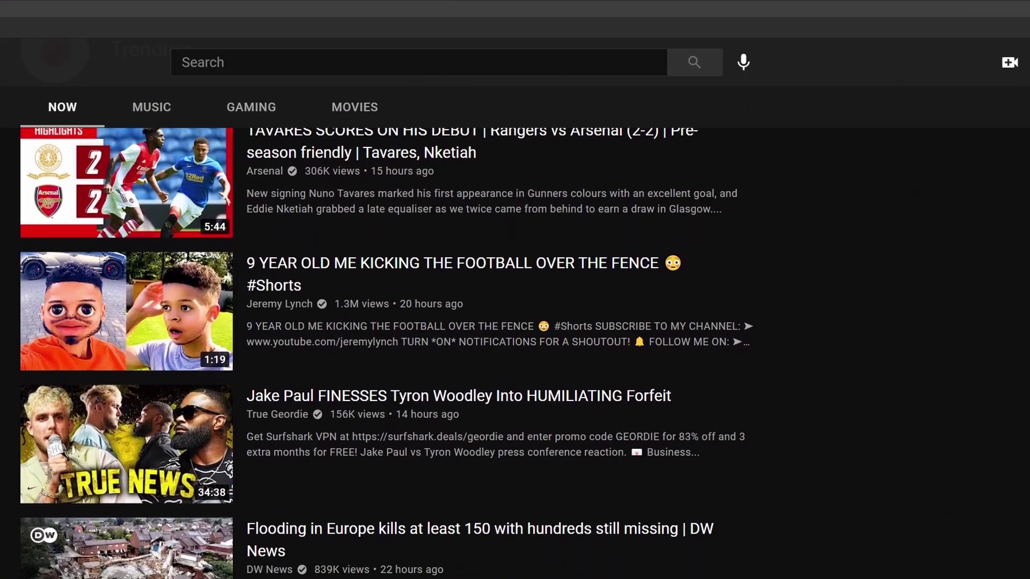
{"action": "scroll", "coordinate": [382, 353], "scroll_direction": "down", "scroll_amount": 3}
{"action": "scroll", "coordinate": [382, 353], "scroll_direction": "down", "scroll_amount": 4}
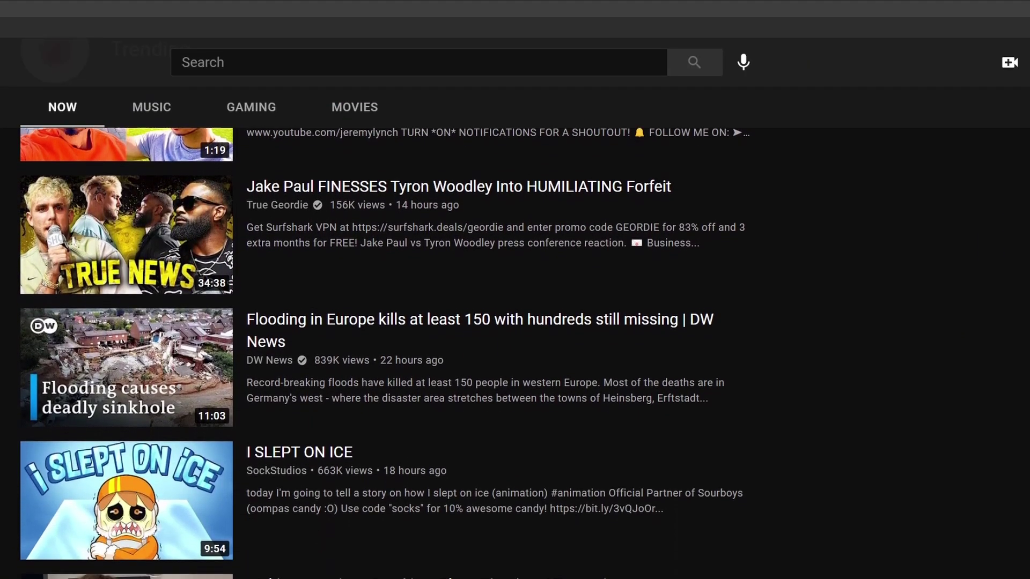
{"action": "scroll", "coordinate": [382, 353], "scroll_direction": "down", "scroll_amount": 4}
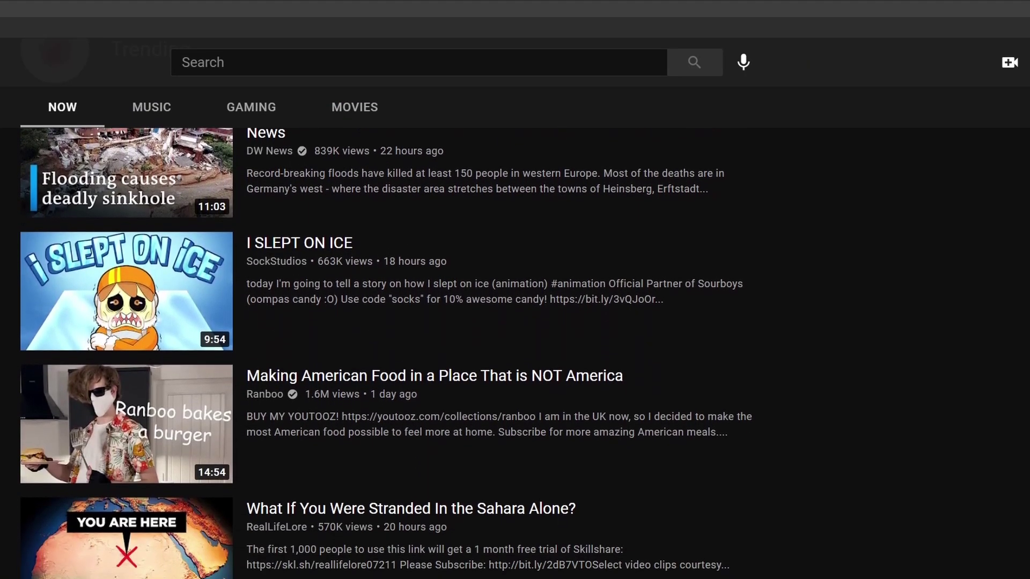
{"action": "scroll", "coordinate": [382, 353], "scroll_direction": "down", "scroll_amount": 1}
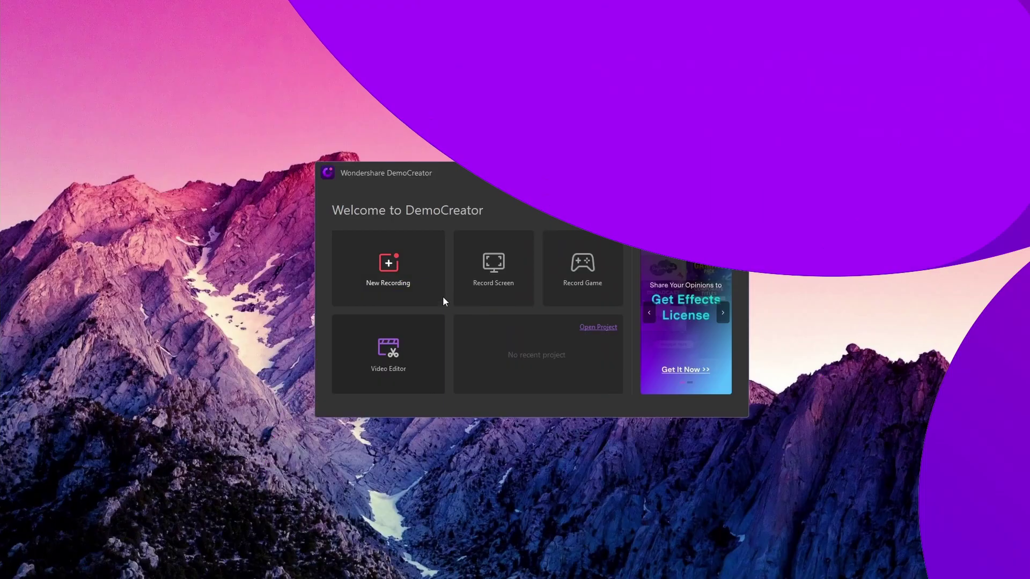
Step: Record the Super Bowl YouTube video using a custom area drawn over it
{"action": "left_click", "coordinate": [407, 284]}
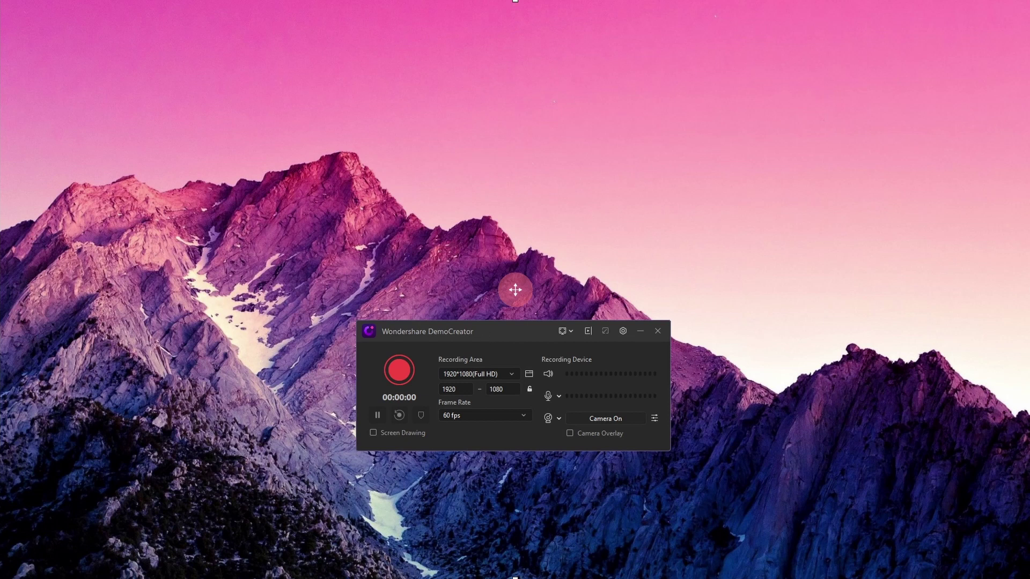
{"action": "key", "text": "alt+Tab"}
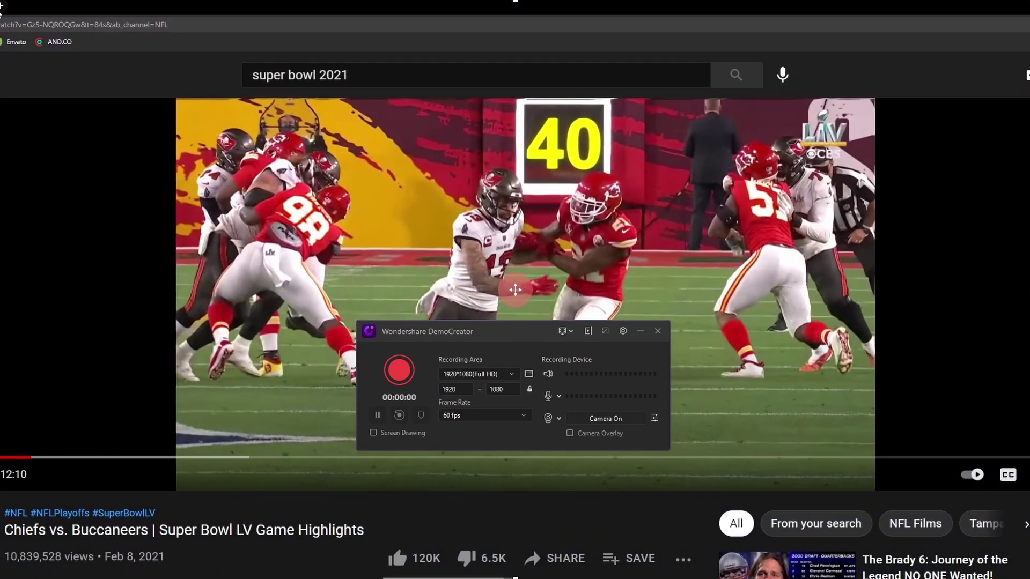
{"action": "left_click_drag", "start_coordinate": [177, 99], "coordinate": [872, 488]}
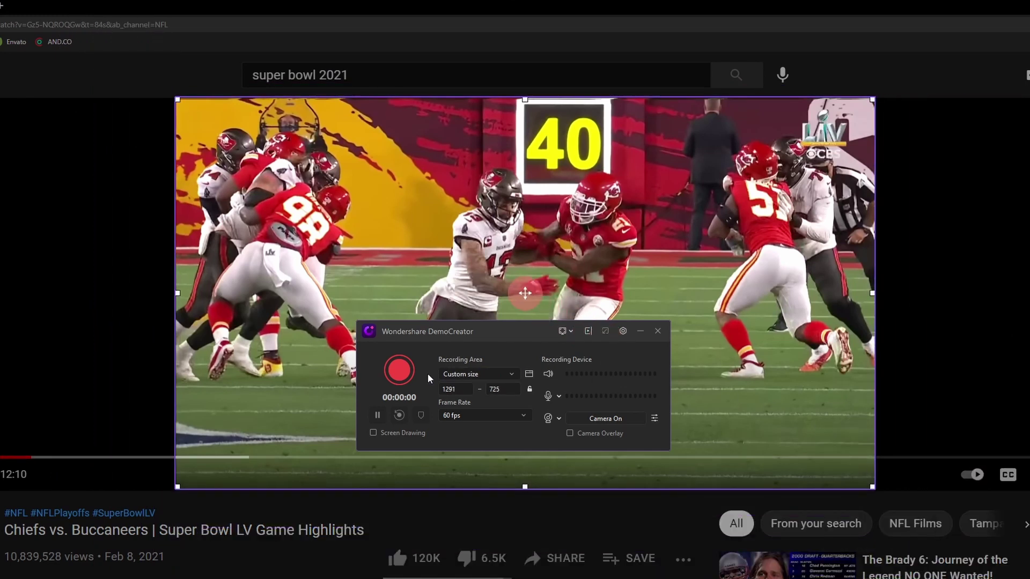
{"action": "left_click", "coordinate": [399, 371]}
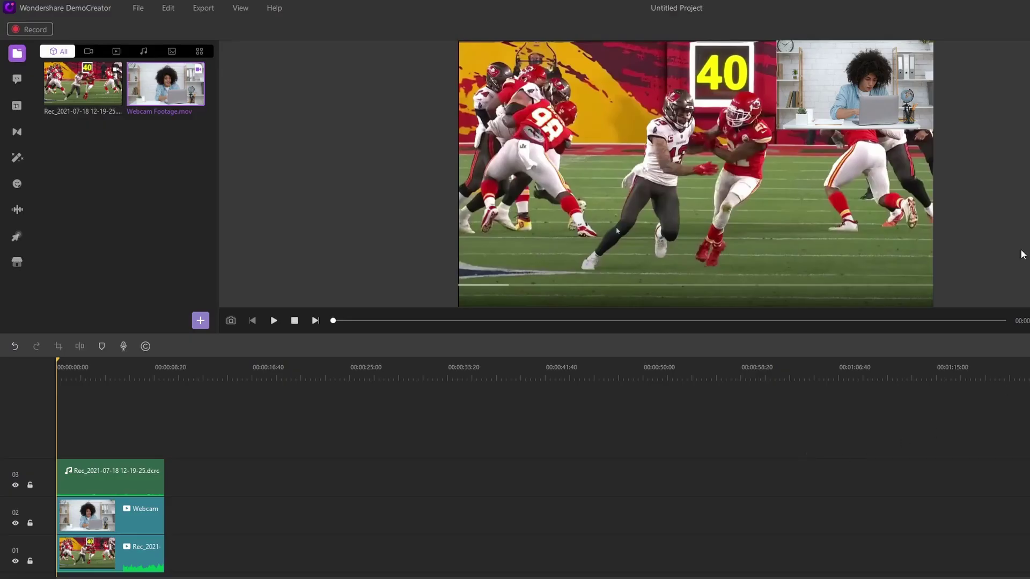
Step: Move the webcam overlay bottom-right, enlarge it, and apply the Mirror effect to the Webcam clip
{"action": "left_click", "coordinate": [901, 117]}
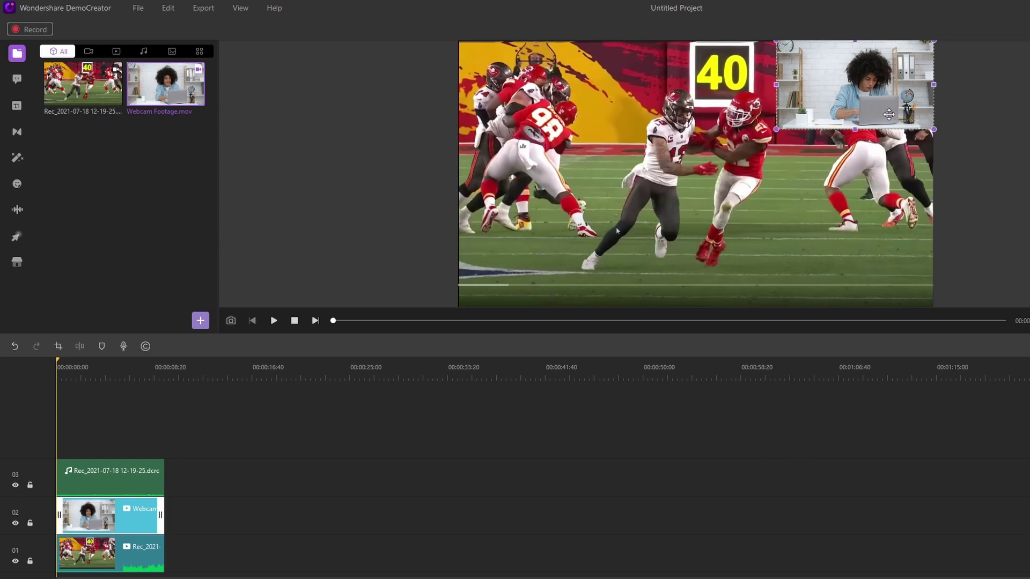
{"action": "left_click_drag", "start_coordinate": [881, 114], "coordinate": [865, 280]}
{"action": "left_click_drag", "start_coordinate": [762, 205], "coordinate": [740, 194]}
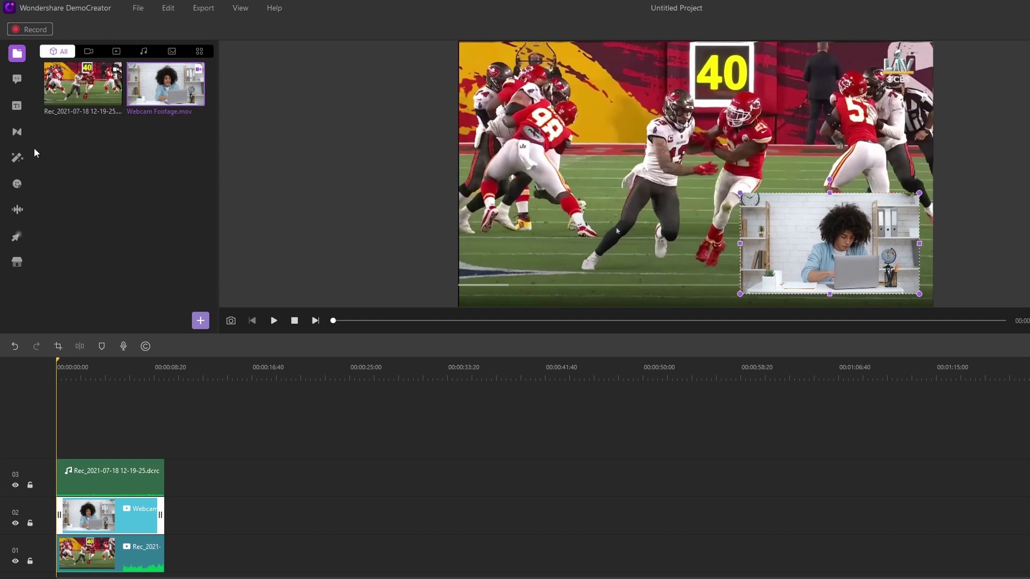
{"action": "left_click", "coordinate": [16, 157]}
{"action": "left_click_drag", "start_coordinate": [60, 186], "coordinate": [135, 513]}
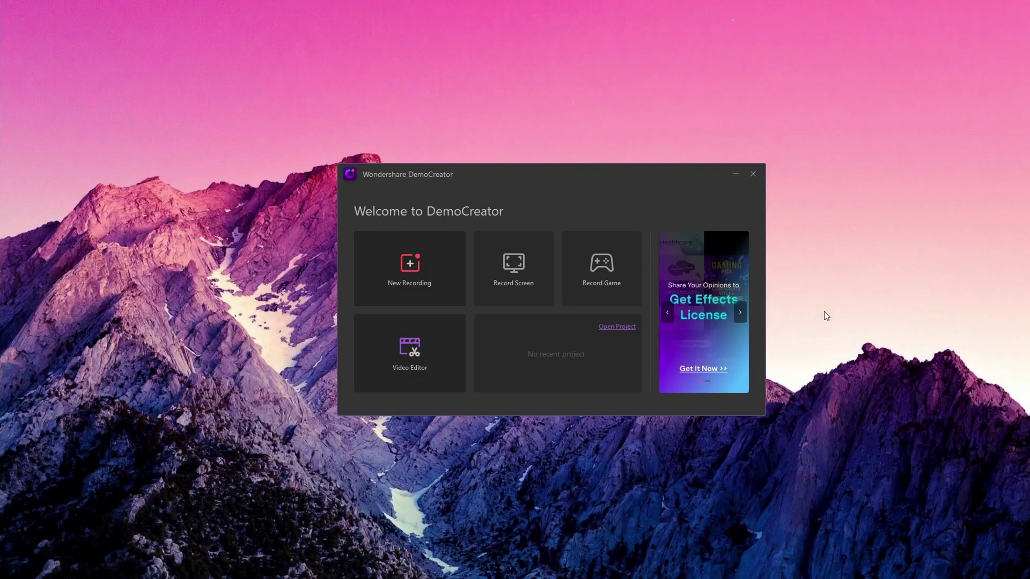
Step: Import Screen Recording.mp4 and Webcam Footage.mov into a new project and place both on the timeline
{"action": "left_click", "coordinate": [440, 357]}
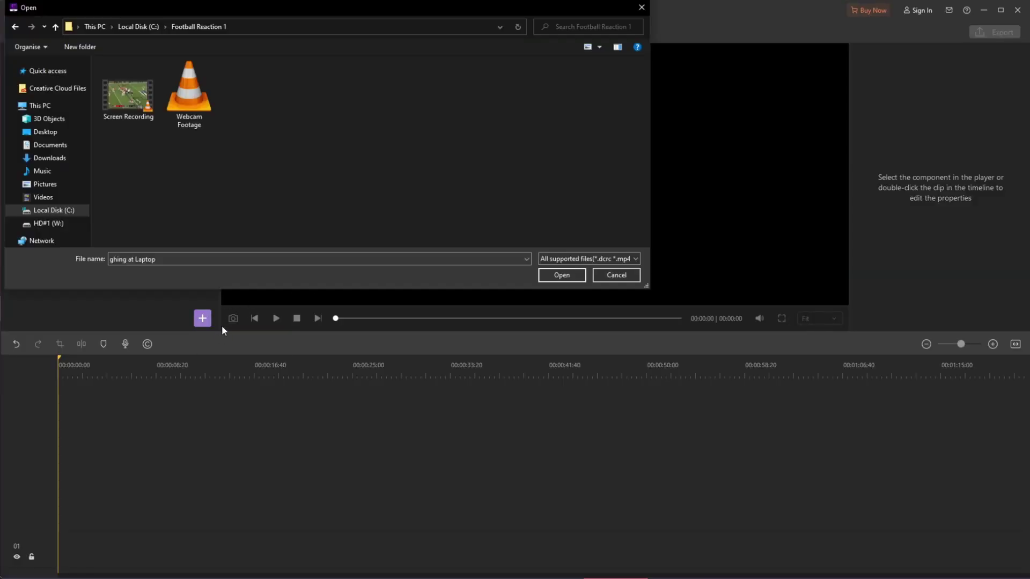
{"action": "left_click_drag", "start_coordinate": [220, 159], "coordinate": [221, 140]}
{"action": "left_click", "coordinate": [545, 271]}
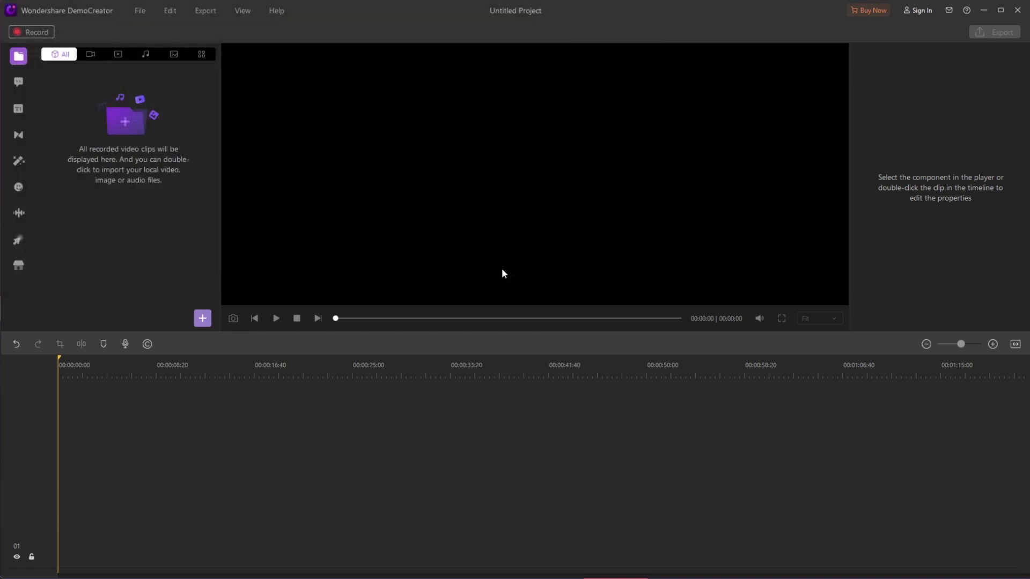
{"action": "left_click_drag", "start_coordinate": [170, 154], "coordinate": [89, 553]}
{"action": "left_click", "coordinate": [110, 544]}
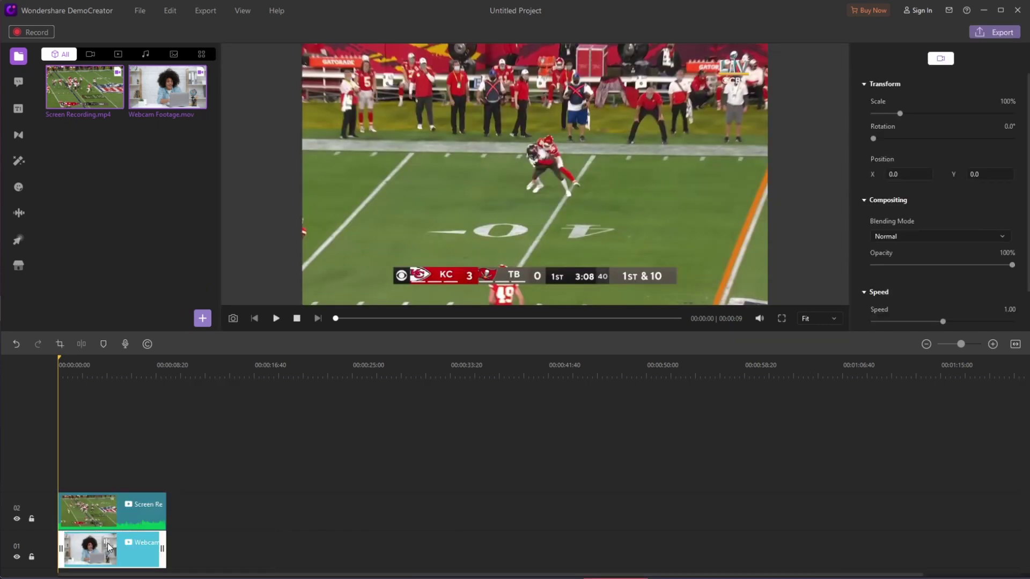
Step: Scale the game clip to 38% at bottom-right and the webcam clip to 112% full-frame
{"action": "left_click", "coordinate": [140, 517]}
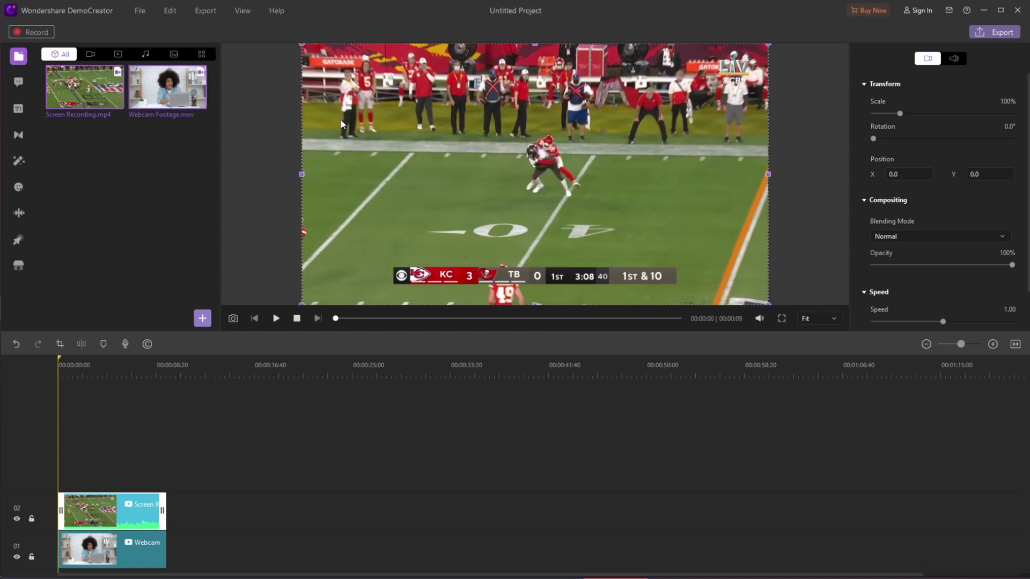
{"action": "left_click_drag", "start_coordinate": [308, 50], "coordinate": [593, 233]}
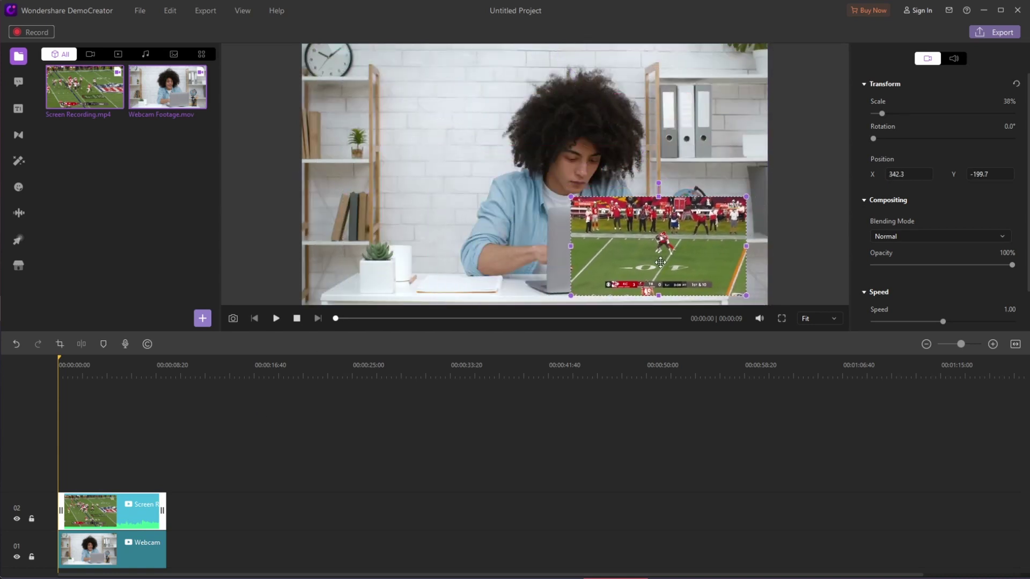
{"action": "left_click", "coordinate": [138, 552]}
{"action": "left_click_drag", "start_coordinate": [298, 44], "coordinate": [247, 13]}
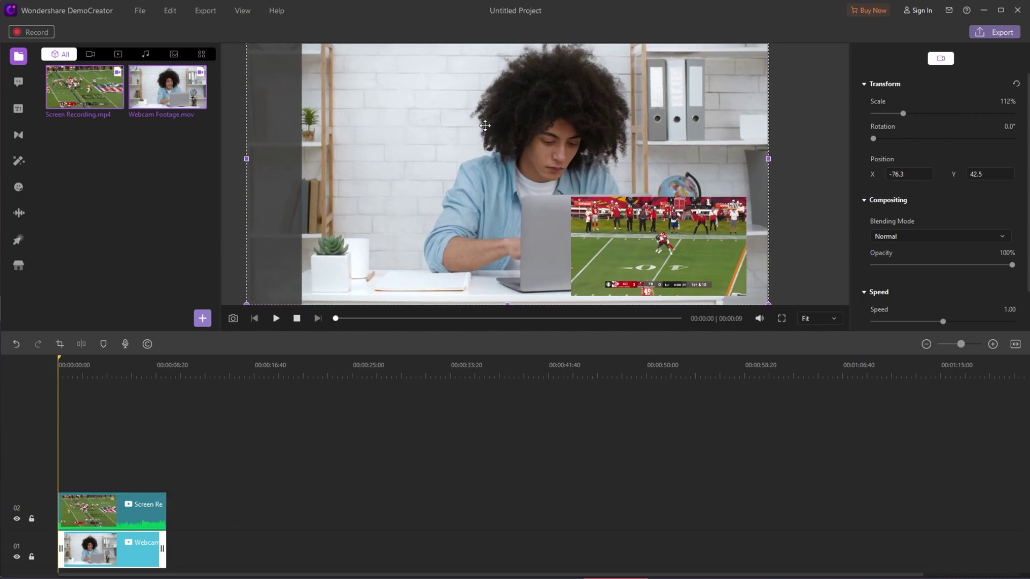
{"action": "left_click", "coordinate": [665, 246]}
{"action": "mouse_move", "coordinate": [689, 250]}
{"action": "left_mouse_down"}
{"action": "mouse_move", "coordinate": [659, 249]}
{"action": "mouse_move", "coordinate": [685, 247]}
{"action": "left_mouse_up"}
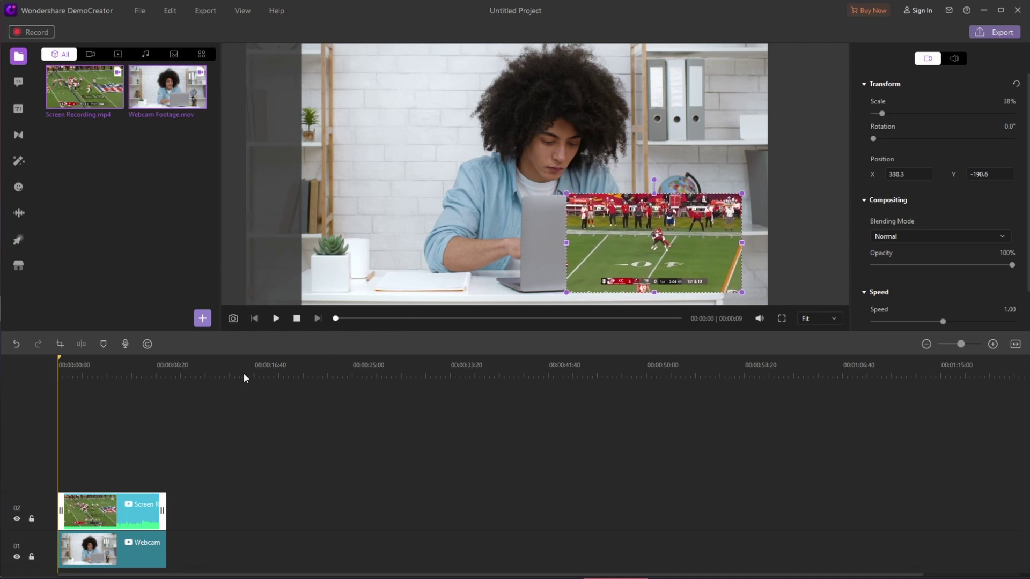
{"action": "left_click_drag", "start_coordinate": [89, 364], "coordinate": [120, 376]}
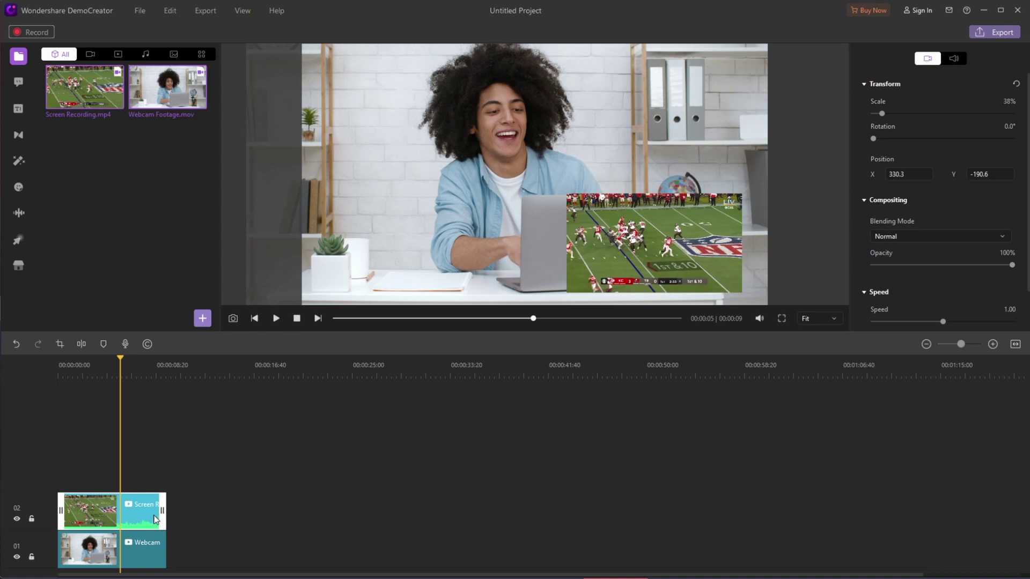
Step: Add a shrunken WHOOSH sticker at lower left and shift all clips five seconds later
{"action": "left_click", "coordinate": [135, 550]}
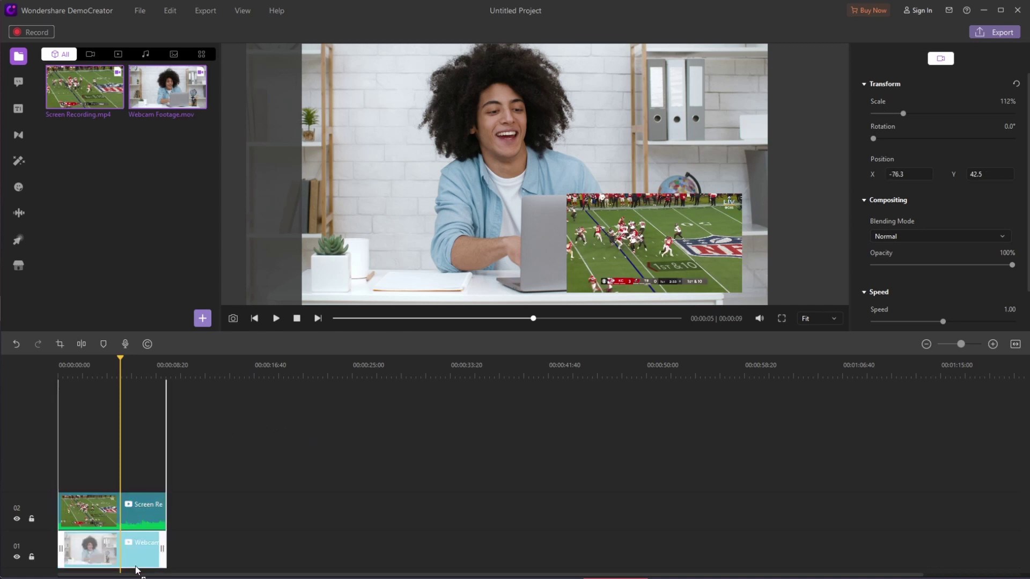
{"action": "left_click", "coordinate": [193, 520]}
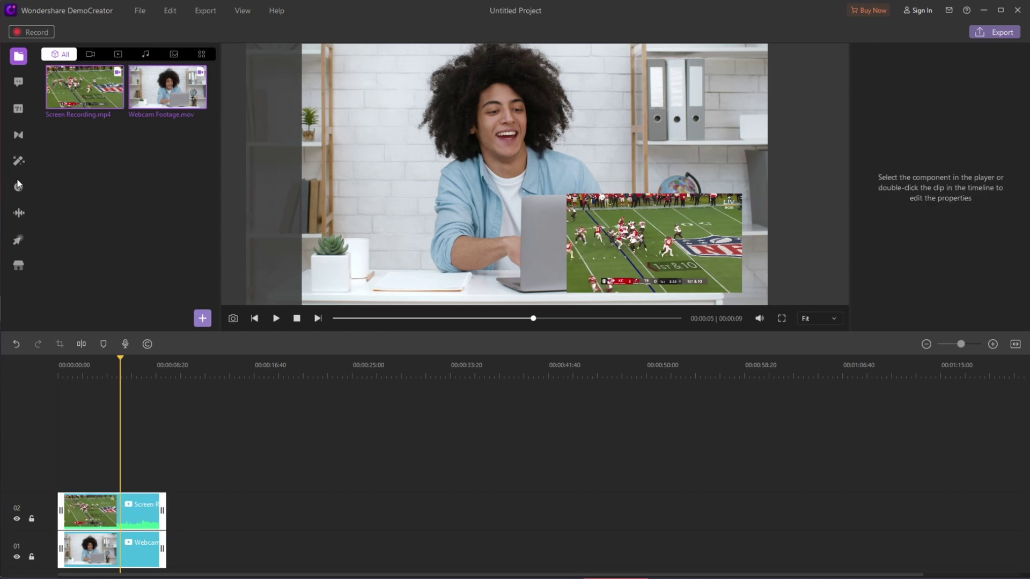
{"action": "left_click", "coordinate": [18, 186]}
{"action": "left_click_drag", "start_coordinate": [85, 87], "coordinate": [380, 281]}
{"action": "left_click_drag", "start_coordinate": [210, 472], "coordinate": [153, 472]}
{"action": "left_click_drag", "start_coordinate": [98, 423], "coordinate": [204, 542]}
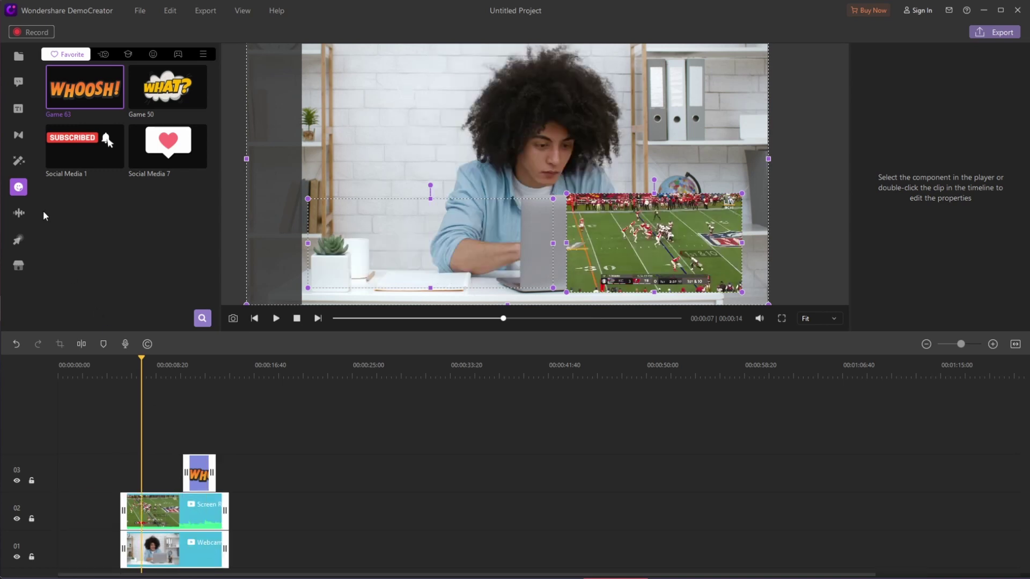
Step: Add the Opener 5 title at the start of the video and preview its animation
{"action": "left_click", "coordinate": [19, 108]}
{"action": "left_click_drag", "start_coordinate": [84, 107], "coordinate": [76, 495]}
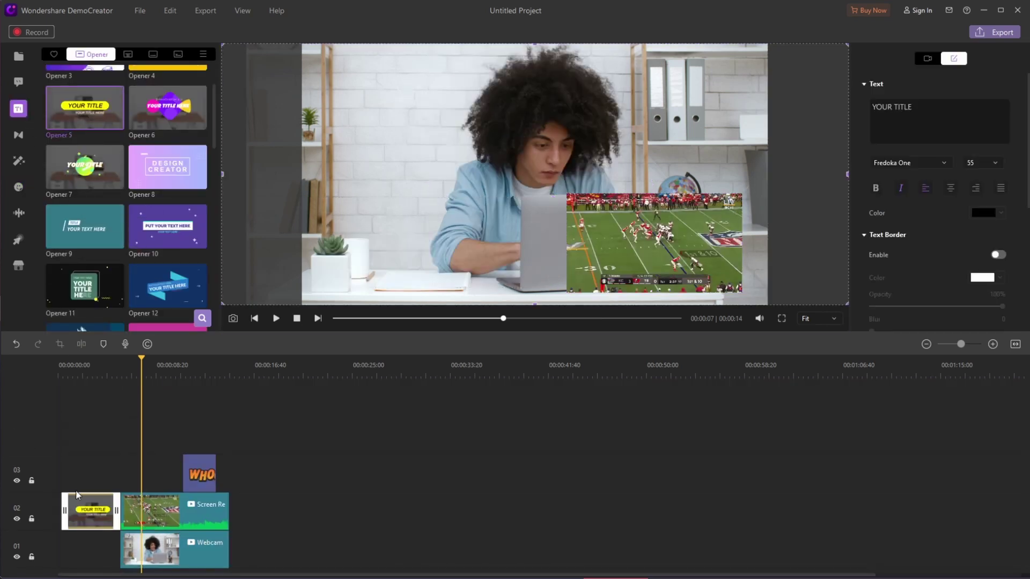
{"action": "left_click_drag", "start_coordinate": [78, 371], "coordinate": [145, 369]}
Step: Add SUBSCRIBED and heart stickers after the game footage, then choose YouTube export
{"action": "left_click", "coordinate": [19, 187]}
{"action": "left_click_drag", "start_coordinate": [85, 146], "coordinate": [234, 478]}
{"action": "left_click_drag", "start_coordinate": [238, 506], "coordinate": [238, 505]}
{"action": "left_click_drag", "start_coordinate": [168, 146], "coordinate": [237, 551]}
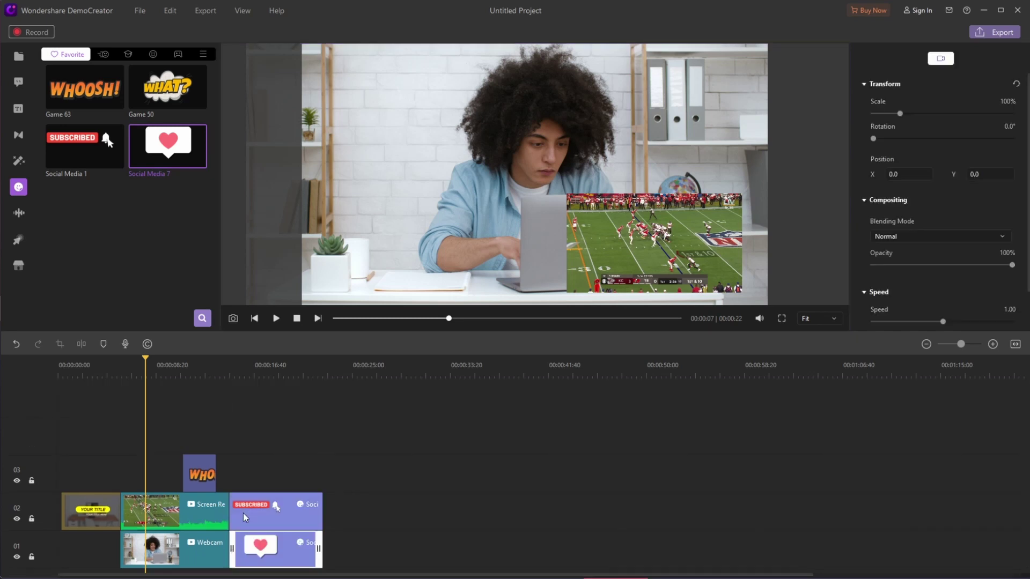
{"action": "left_click_drag", "start_coordinate": [243, 372], "coordinate": [336, 371]}
{"action": "left_click", "coordinate": [283, 371]}
{"action": "left_click", "coordinate": [217, 22]}
{"action": "left_click", "coordinate": [378, 148]}
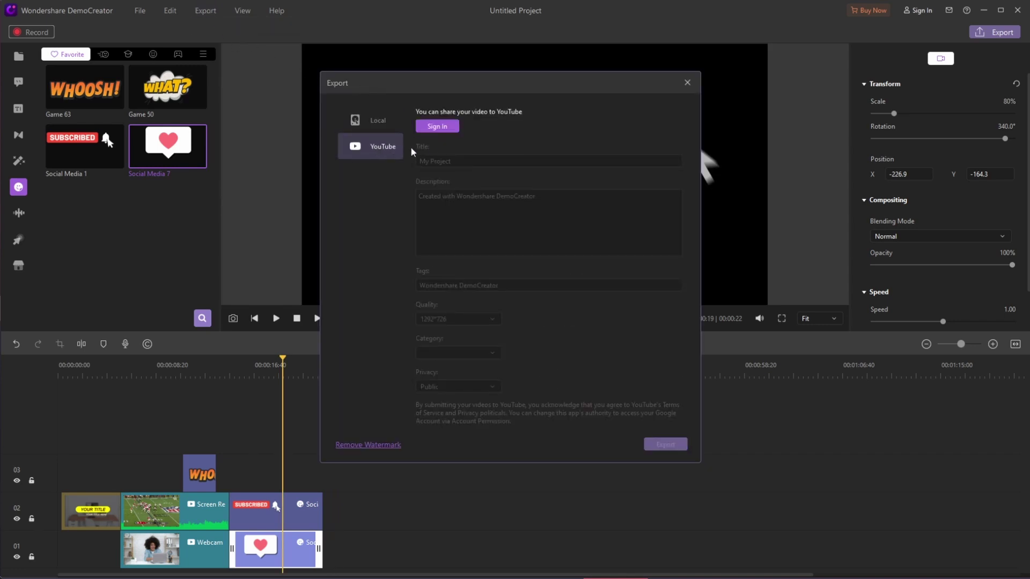